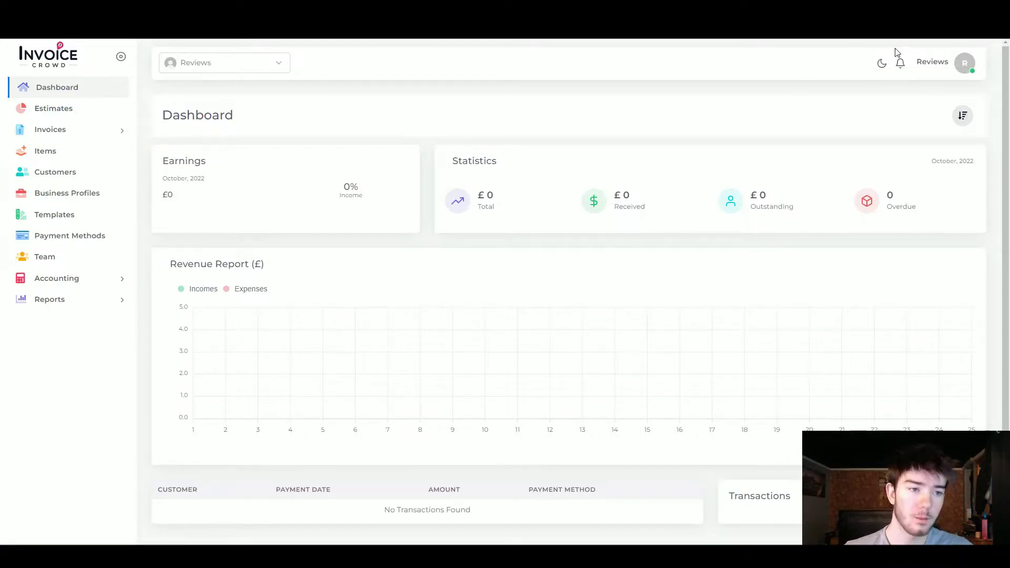
Switch the interface to dark mode
click(963, 67)
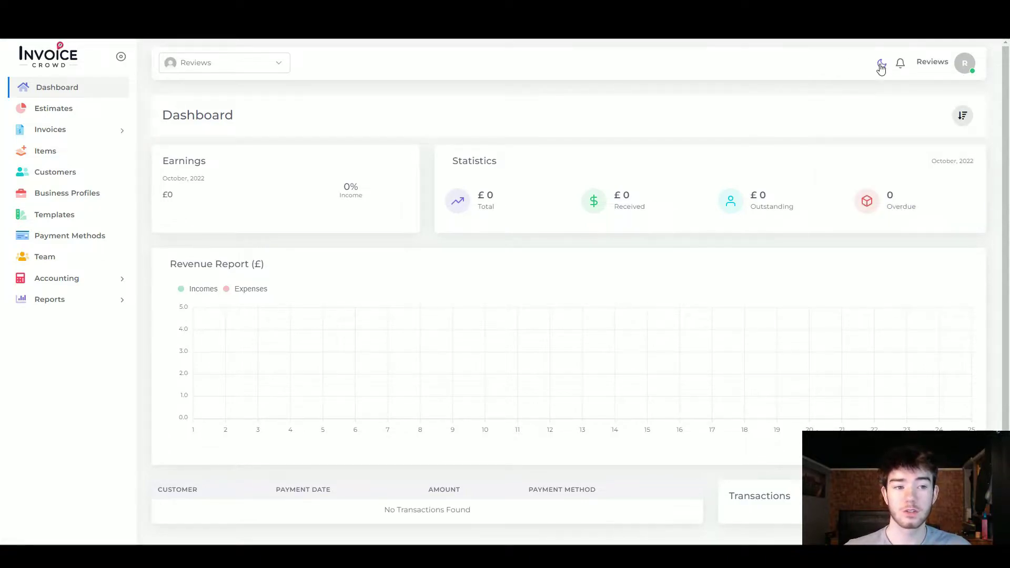
click(880, 65)
click(881, 65)
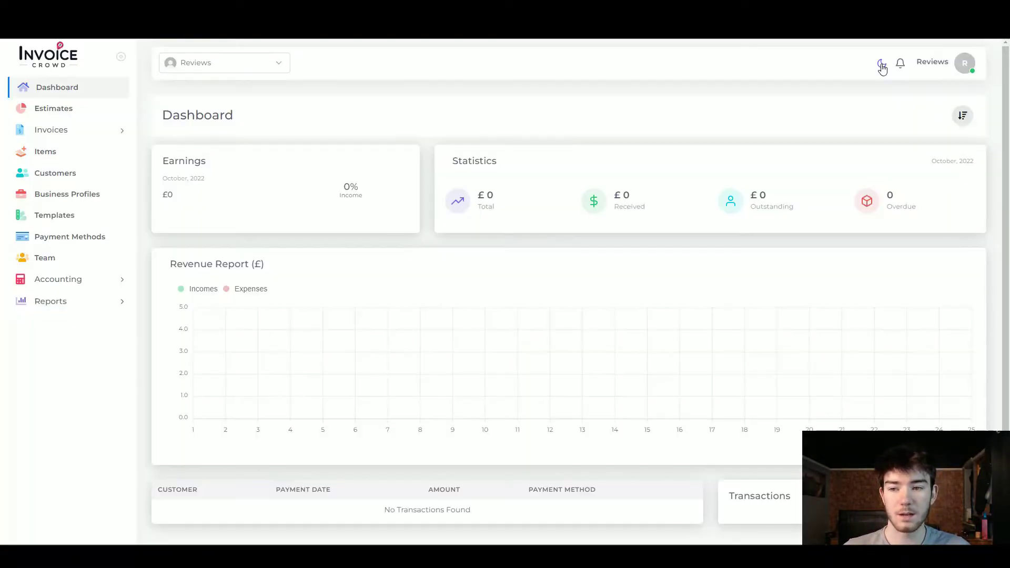
click(881, 66)
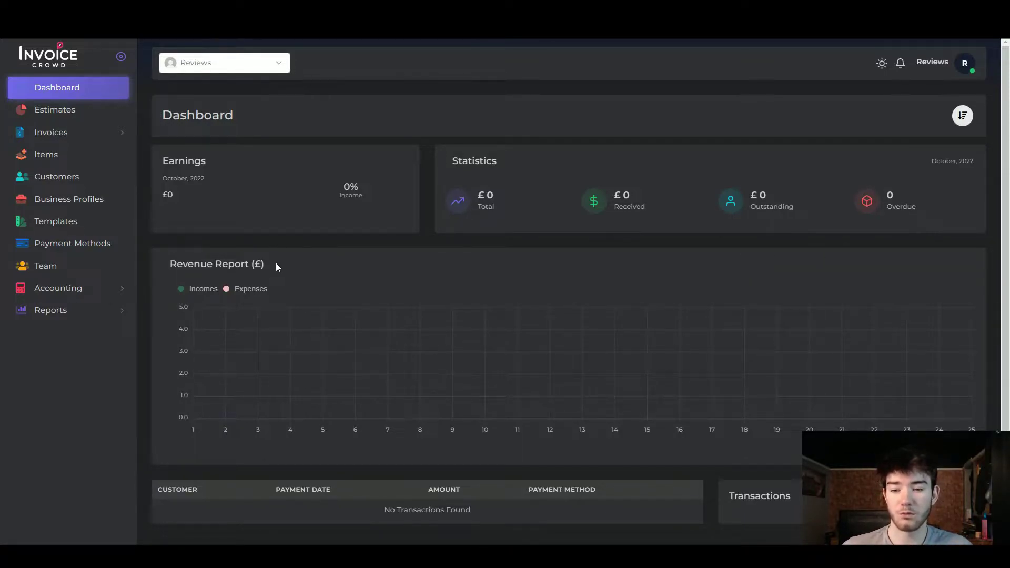
Open the estimates list and start a new estimate using Template 1
scroll(277, 286, down, 1)
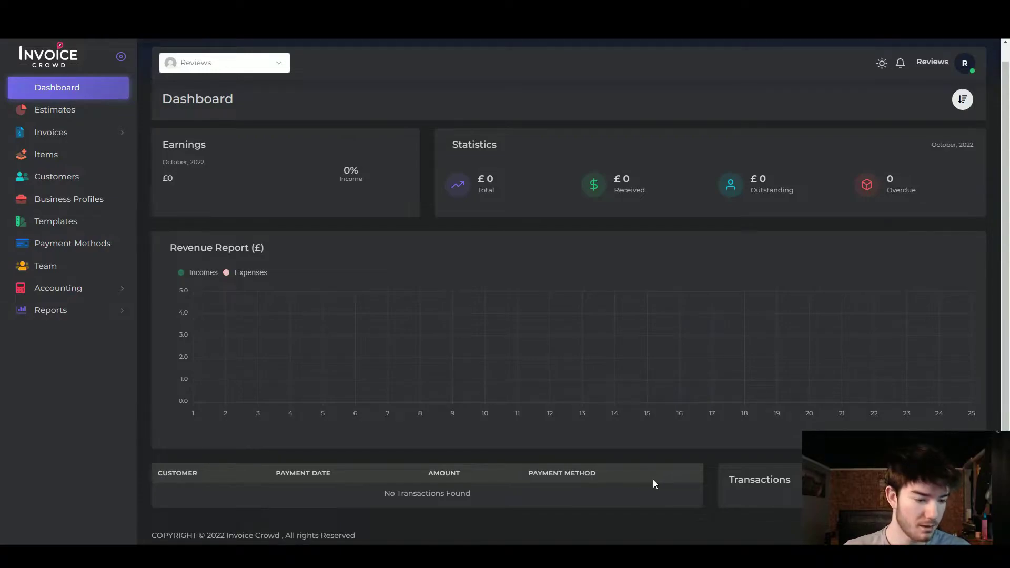
scroll(482, 412, up, 1)
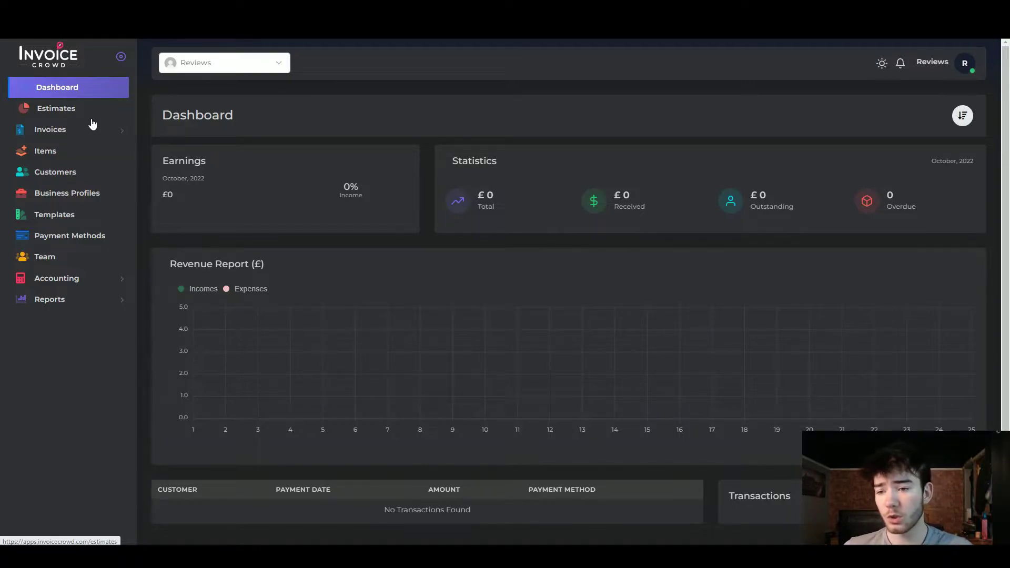
click(78, 108)
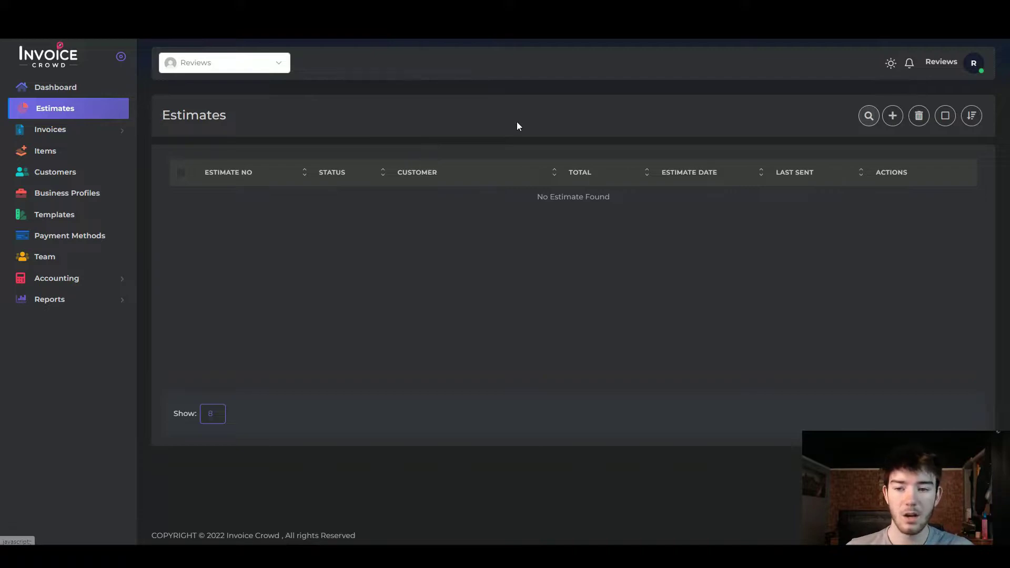
click(868, 116)
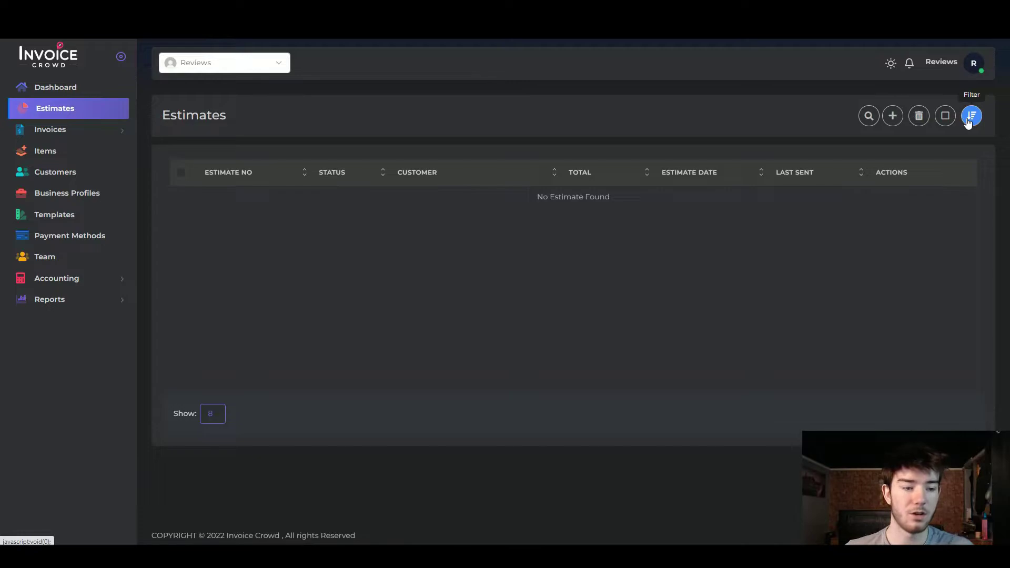
click(892, 115)
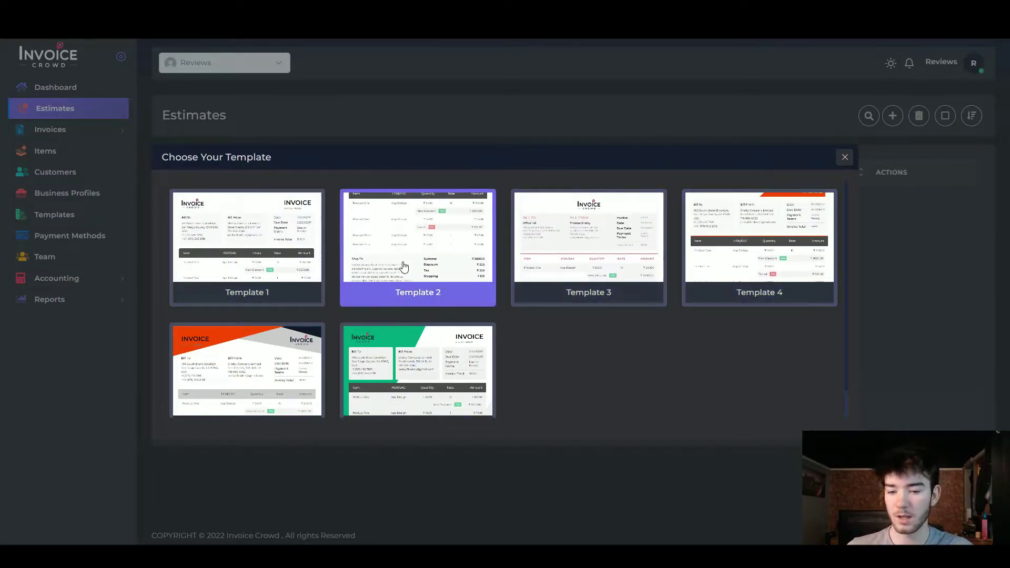
scroll(402, 274, down, 1)
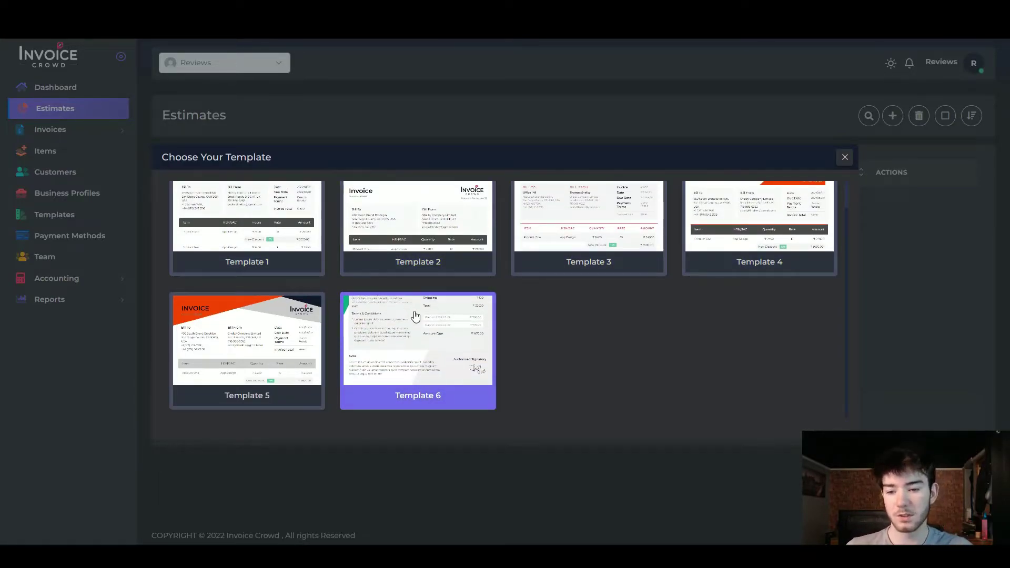
scroll(431, 315, up, 1)
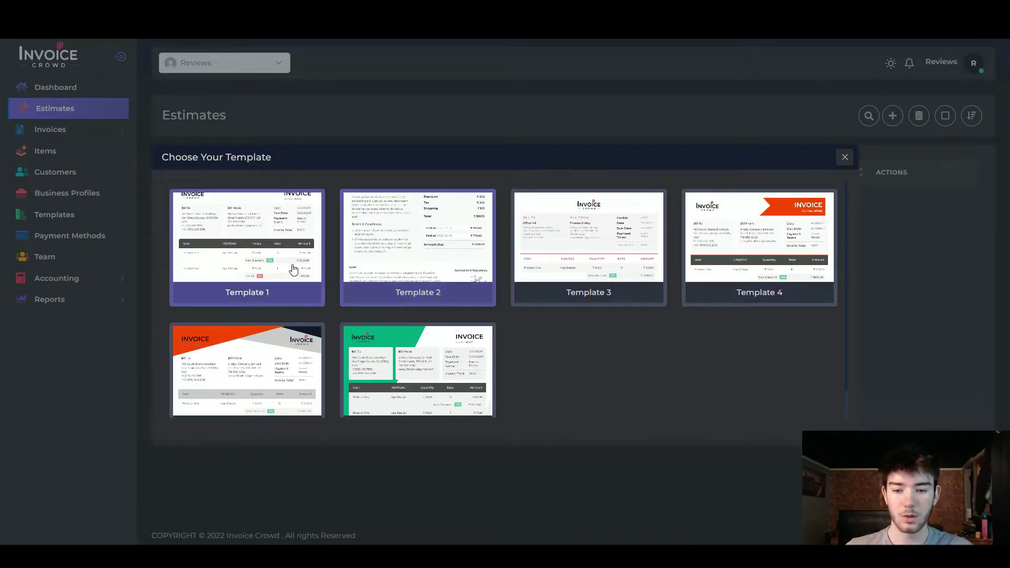
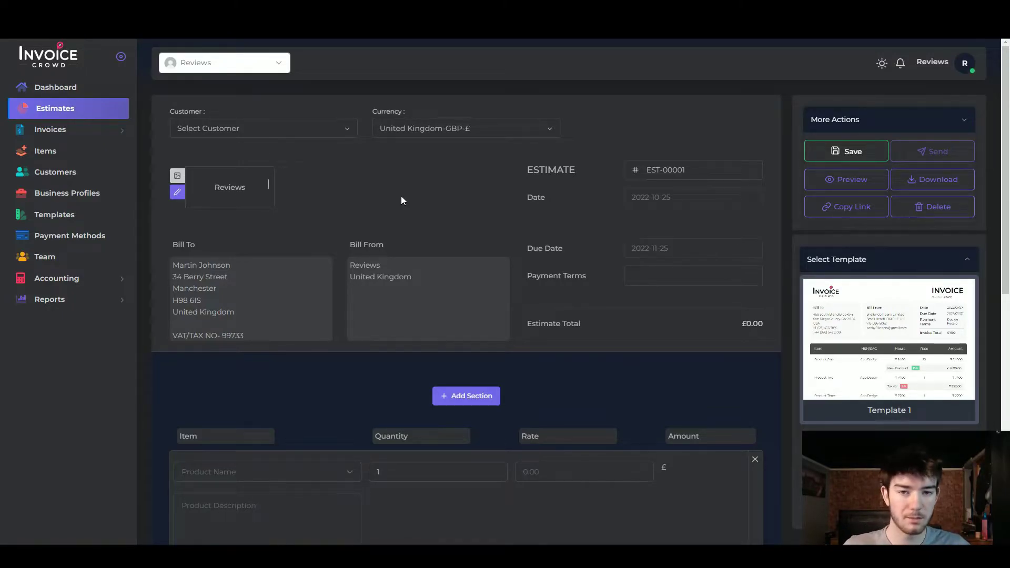
Assign the existing customer to the new estimate
click(342, 131)
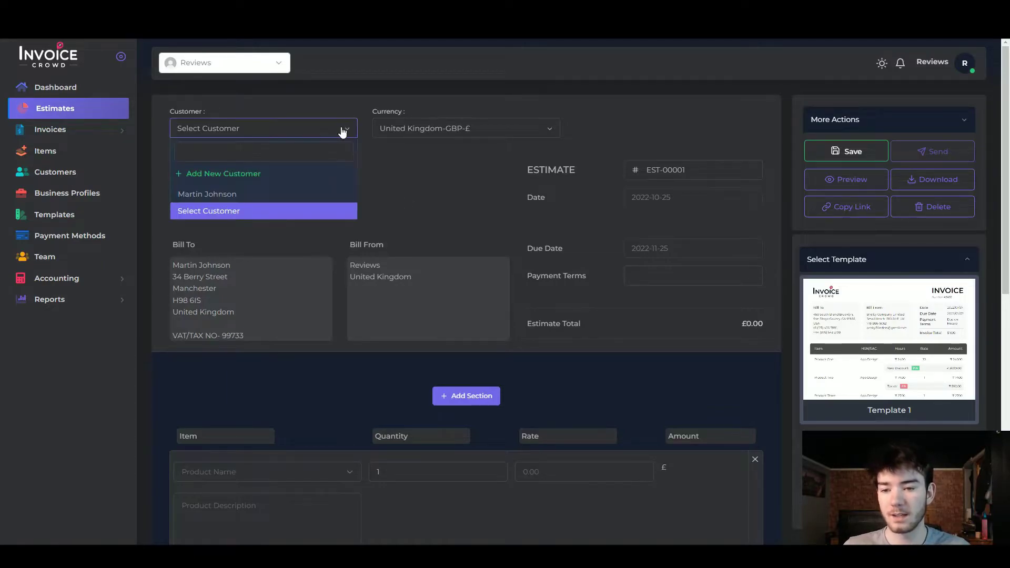
click(255, 194)
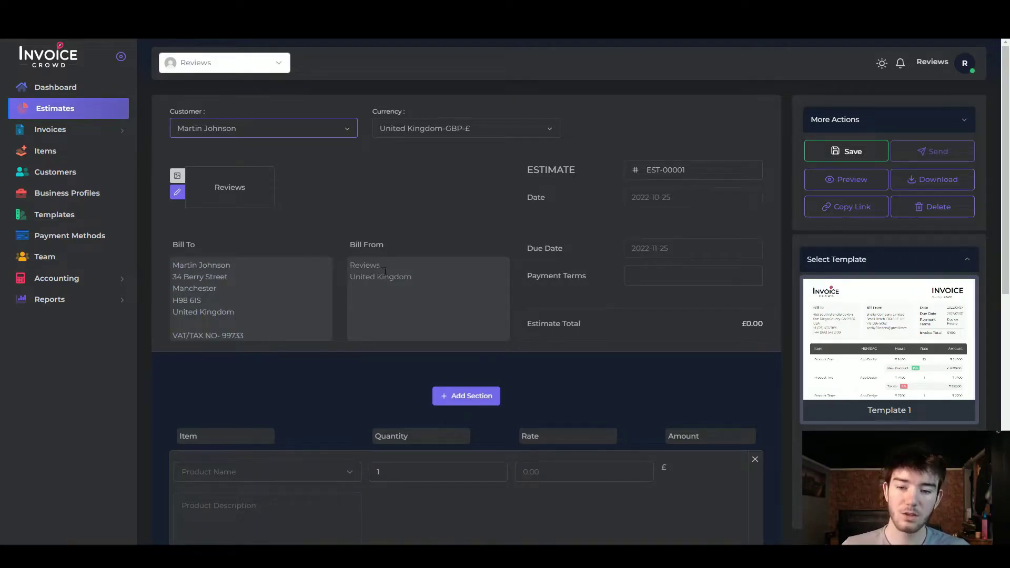
click(424, 282)
click(419, 229)
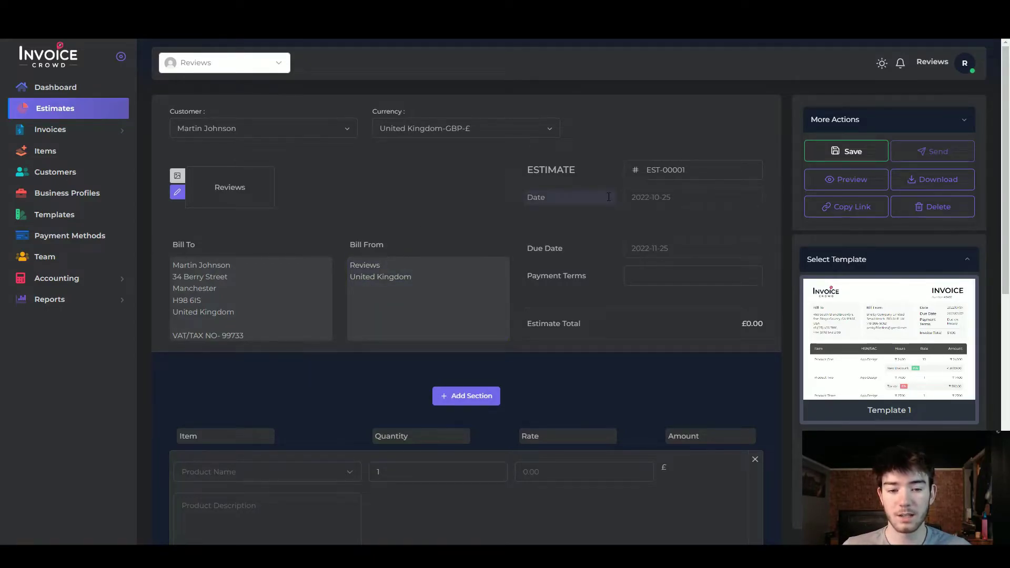
Set the estimate's due date to 2022-11-05 and its estimate number to 53634
click(654, 199)
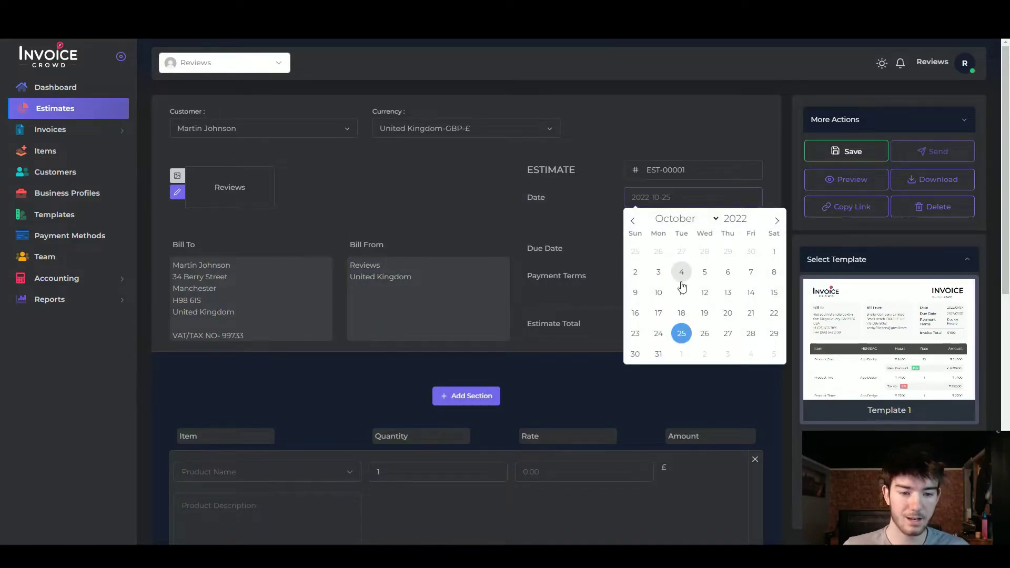
click(610, 242)
click(653, 249)
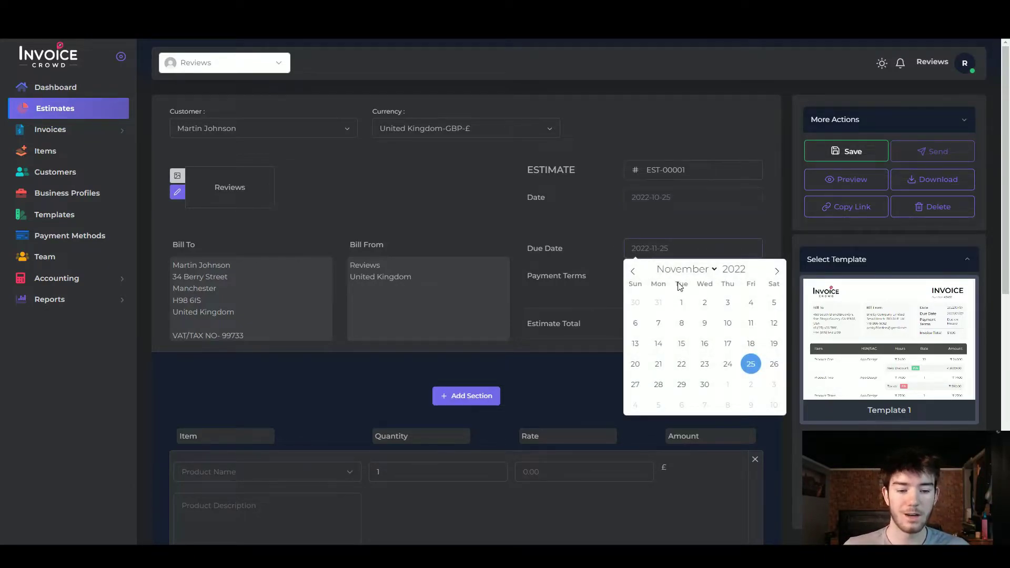
click(705, 319)
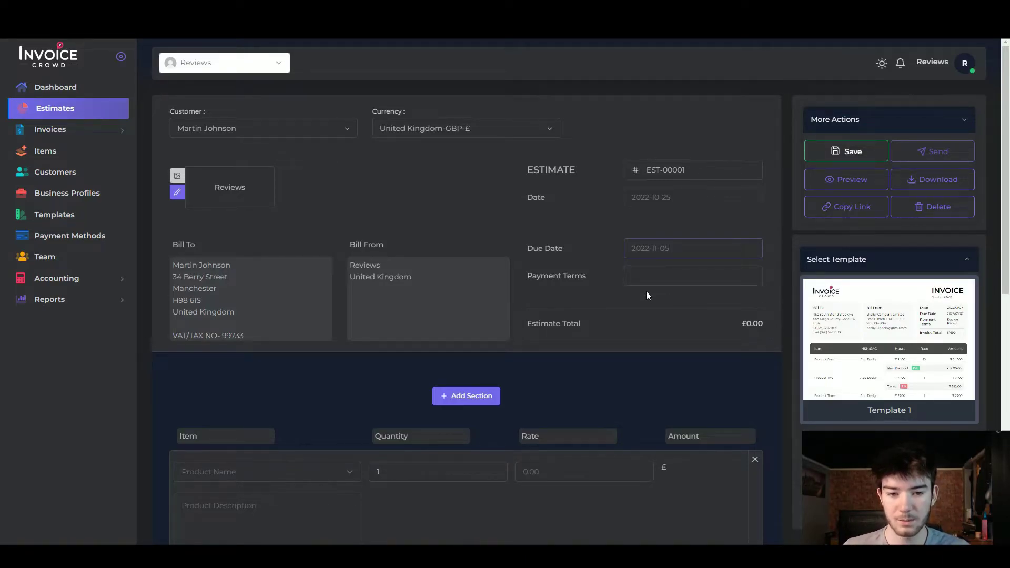
click(670, 274)
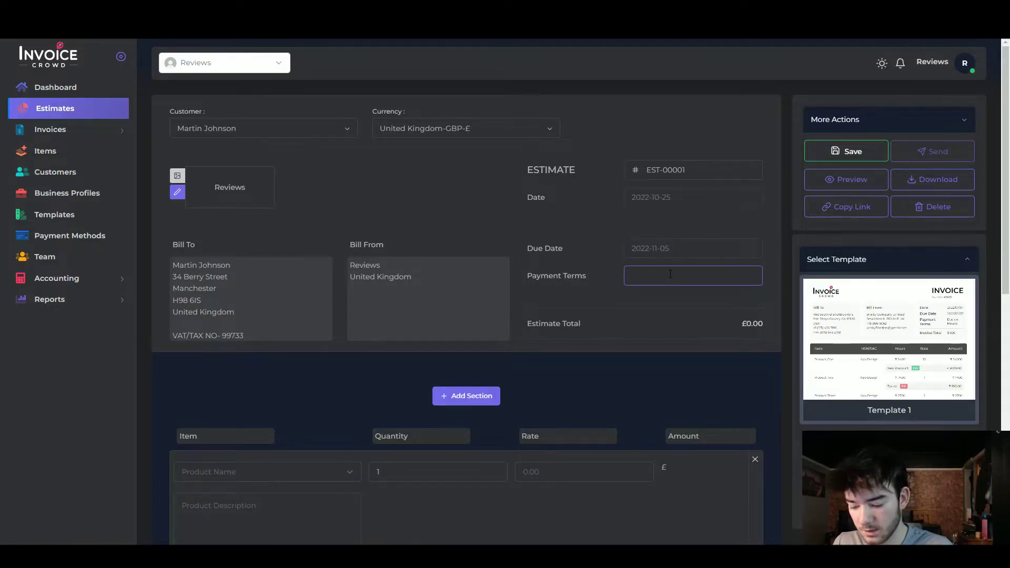
click(597, 306)
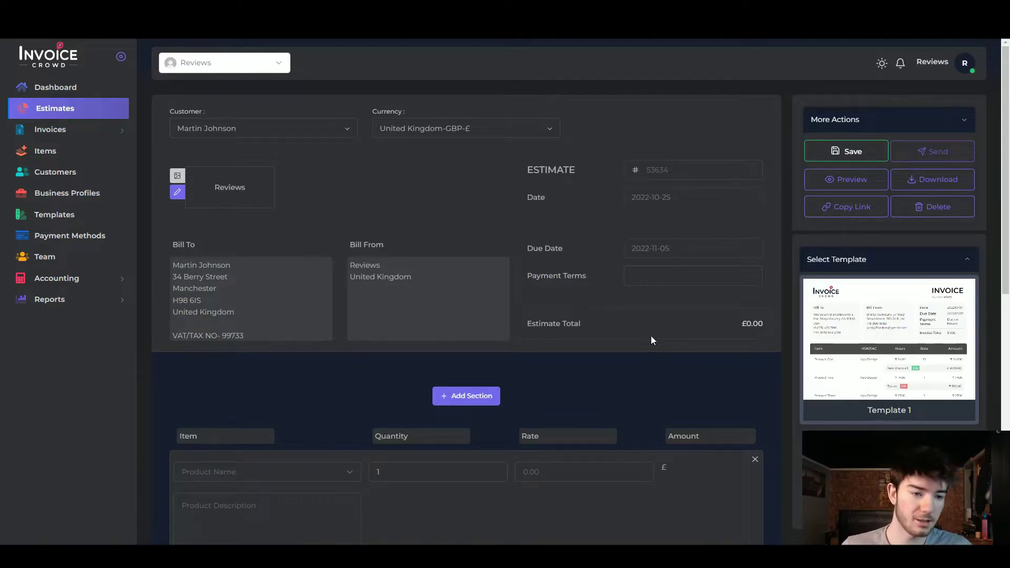
Review the estimate form's line item, shipping, terms and conditions, totals and note sections
scroll(753, 339, down, 2)
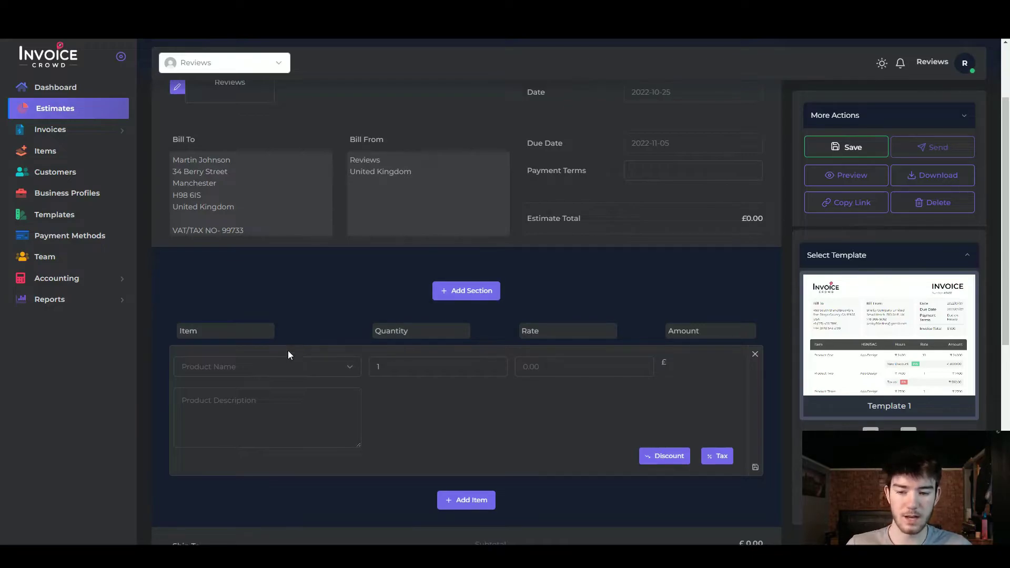
scroll(321, 341, down, 5)
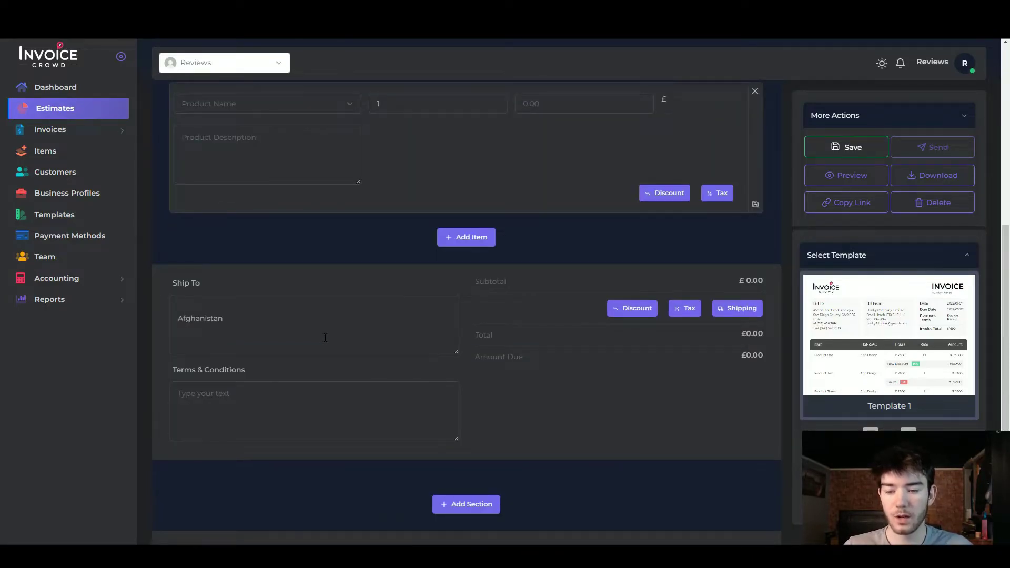
scroll(343, 333, down, 2)
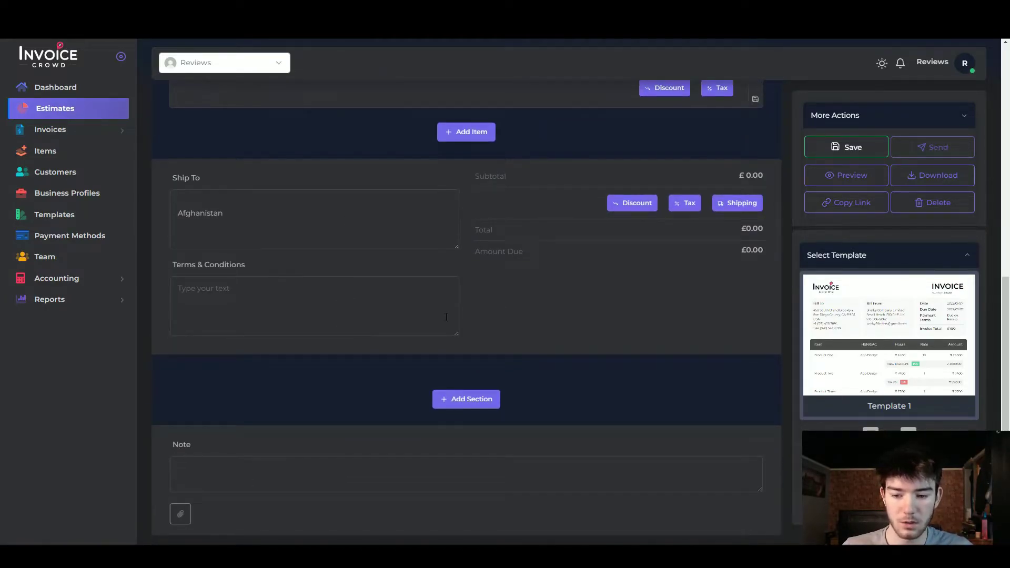
scroll(447, 300, down, 1)
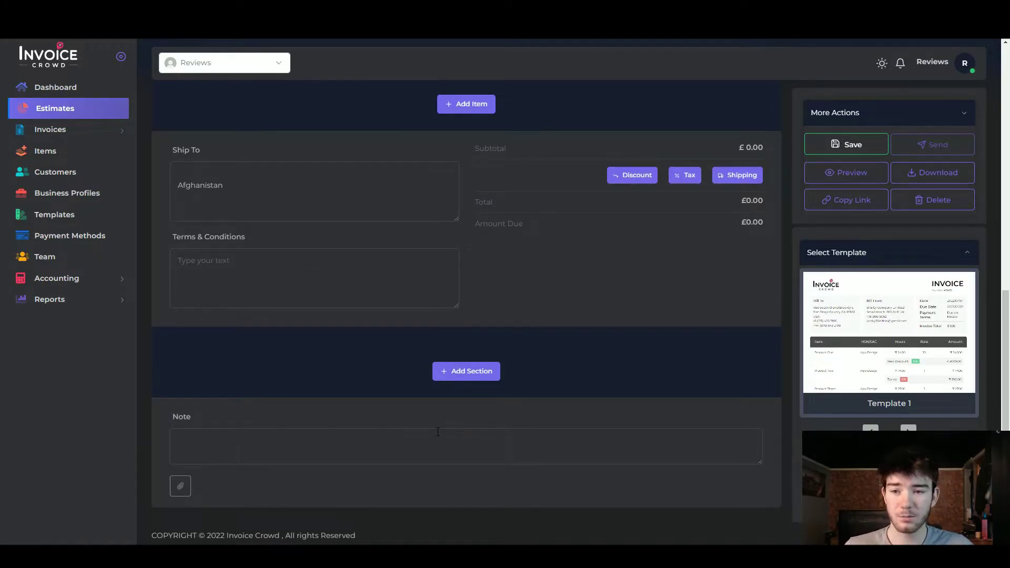
scroll(438, 431, up, 9)
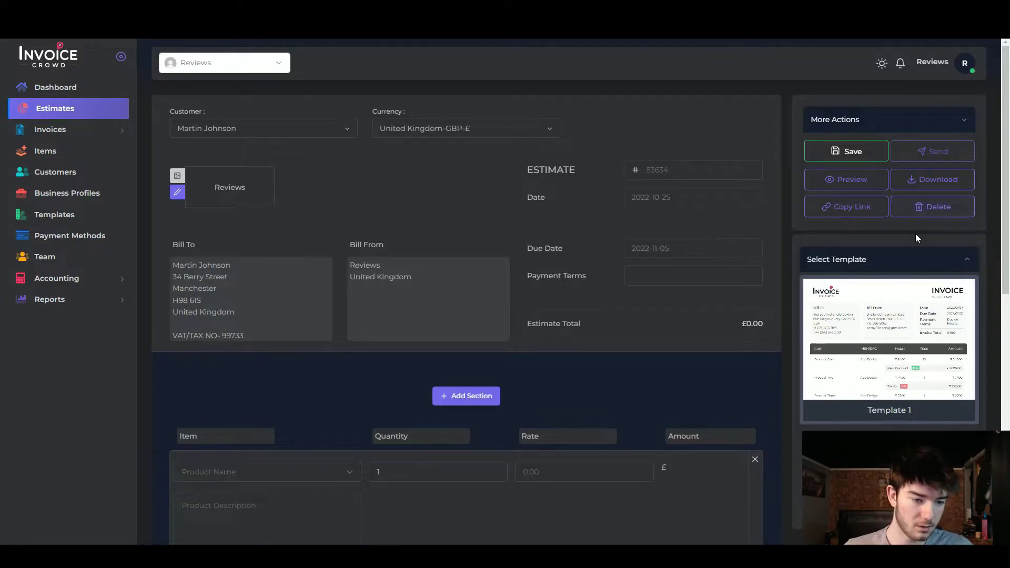
Start a new invoice using Template 1 and assign the existing customer to it
click(90, 136)
click(100, 135)
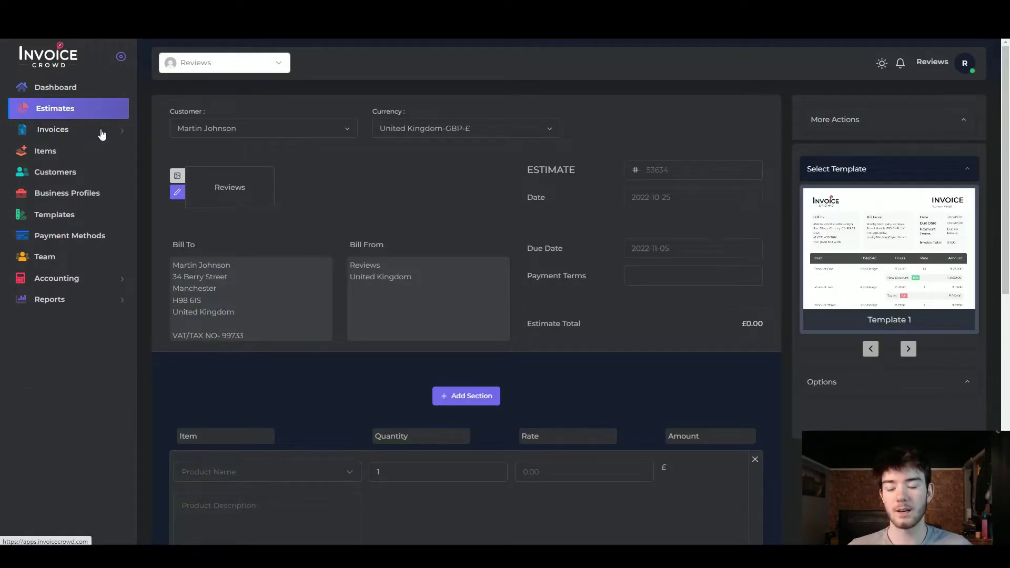
click(90, 135)
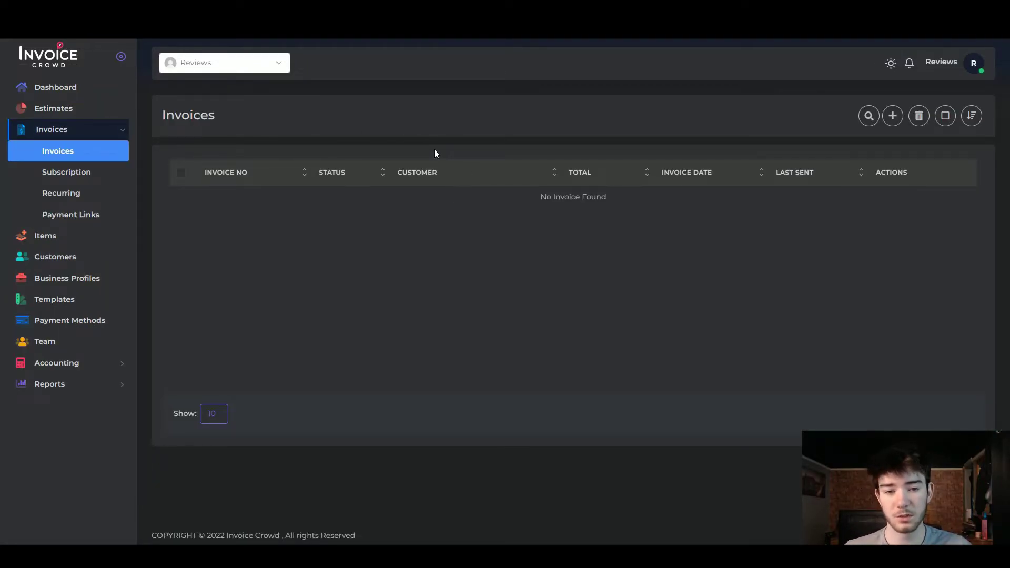
click(892, 116)
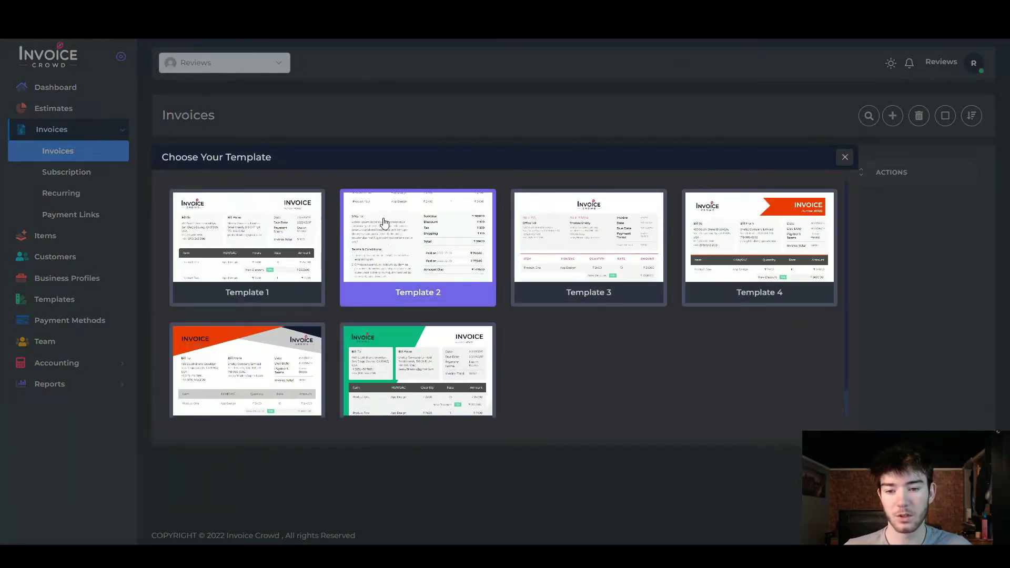
click(293, 234)
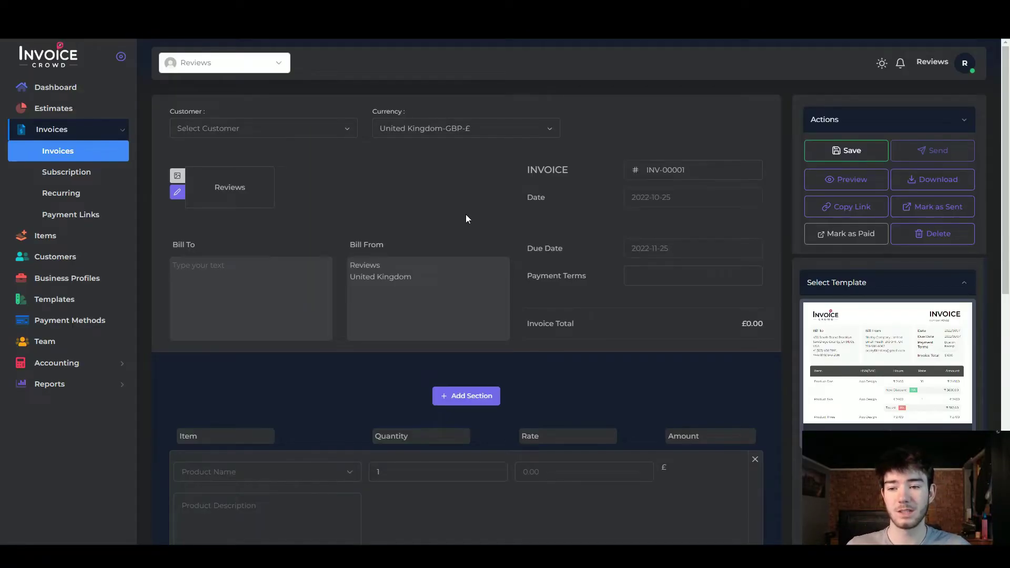
click(352, 129)
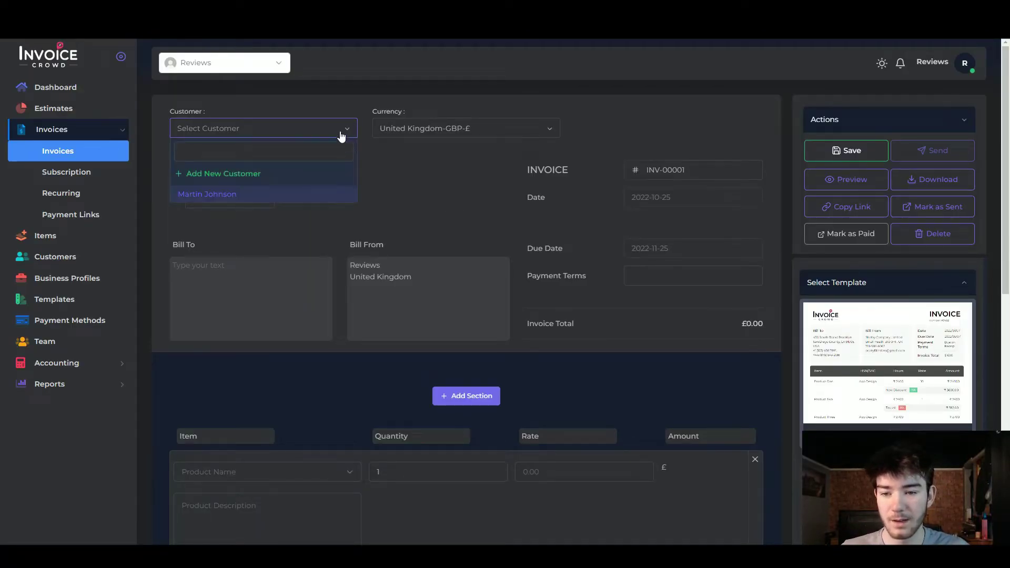
click(255, 199)
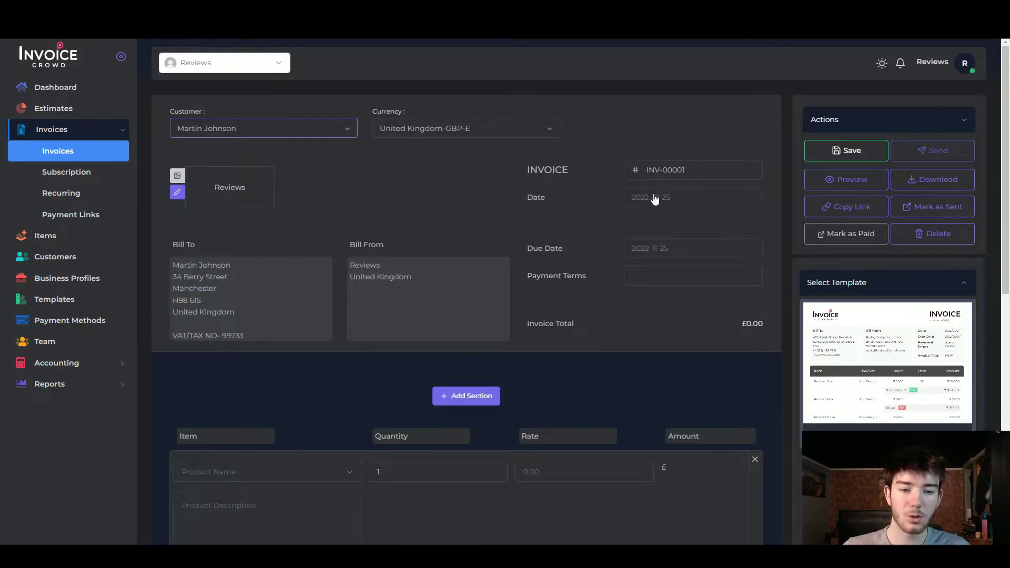
Examine the invoice form's line item, shipping and totals sections, its payment methods, and its additional options
scroll(469, 210, down, 4)
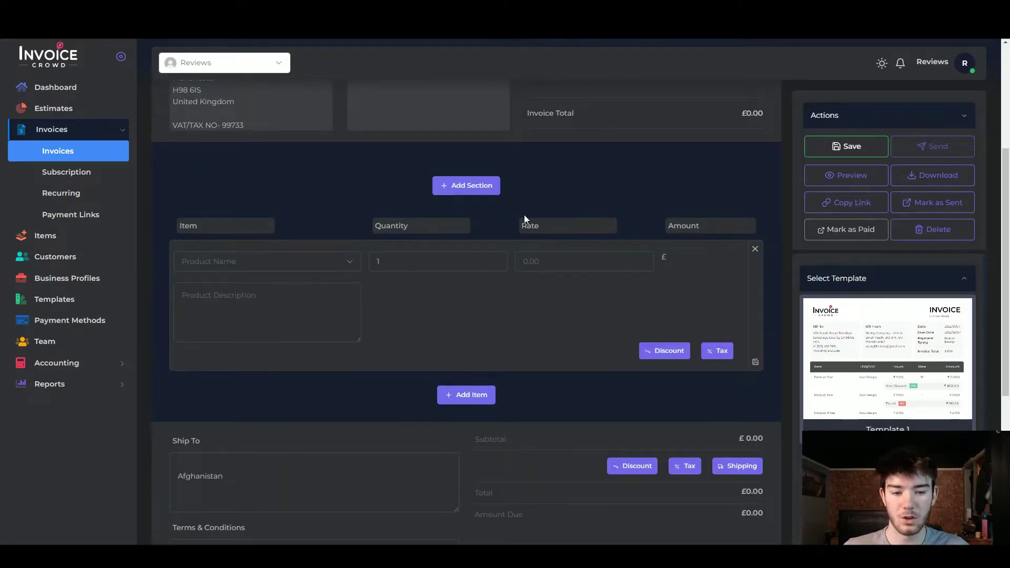
scroll(529, 229, down, 2)
scroll(529, 229, down, 2)
scroll(529, 229, up, 8)
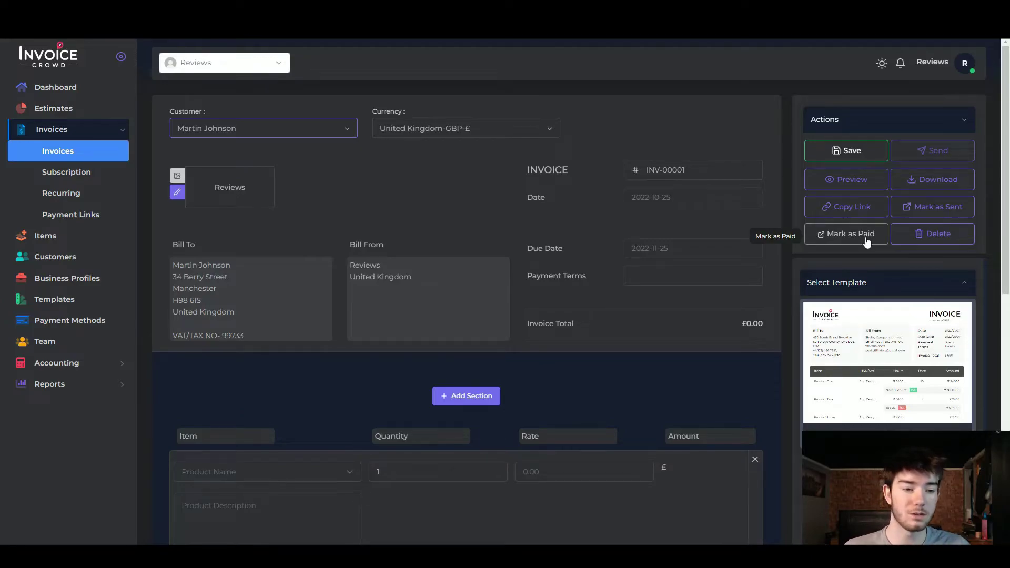
scroll(876, 370, down, 2)
scroll(875, 371, down, 2)
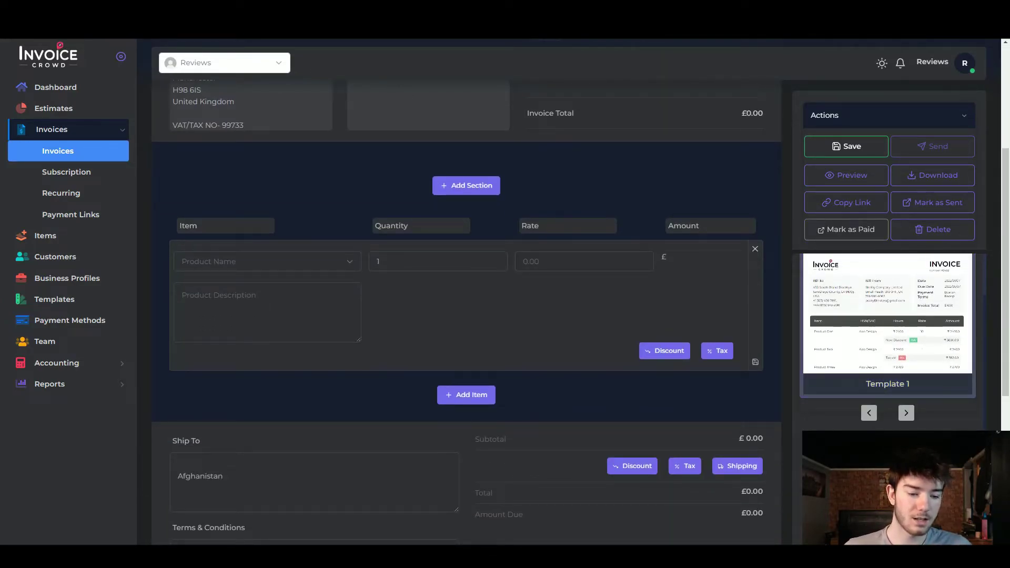
scroll(952, 376, down, 2)
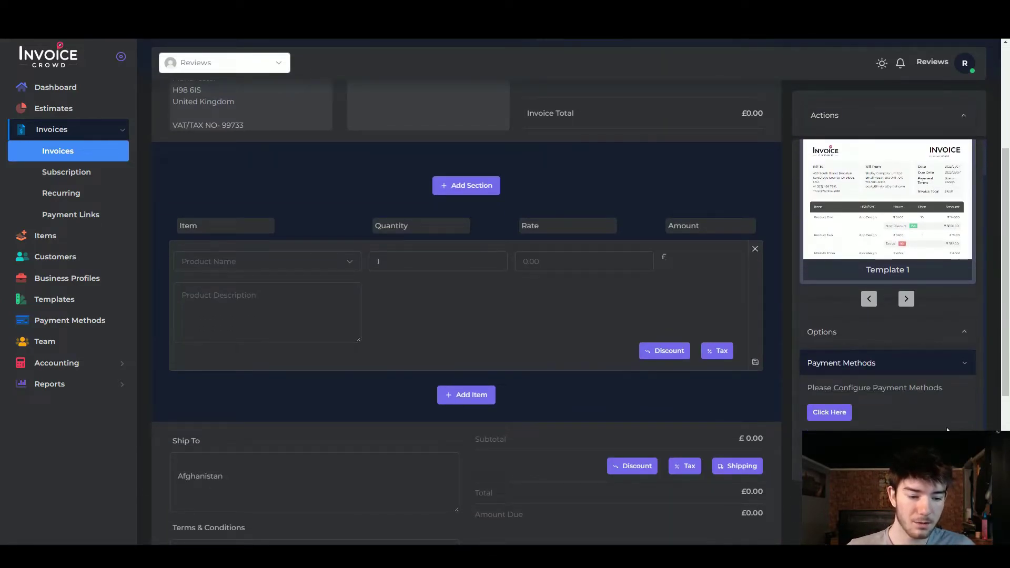
click(941, 336)
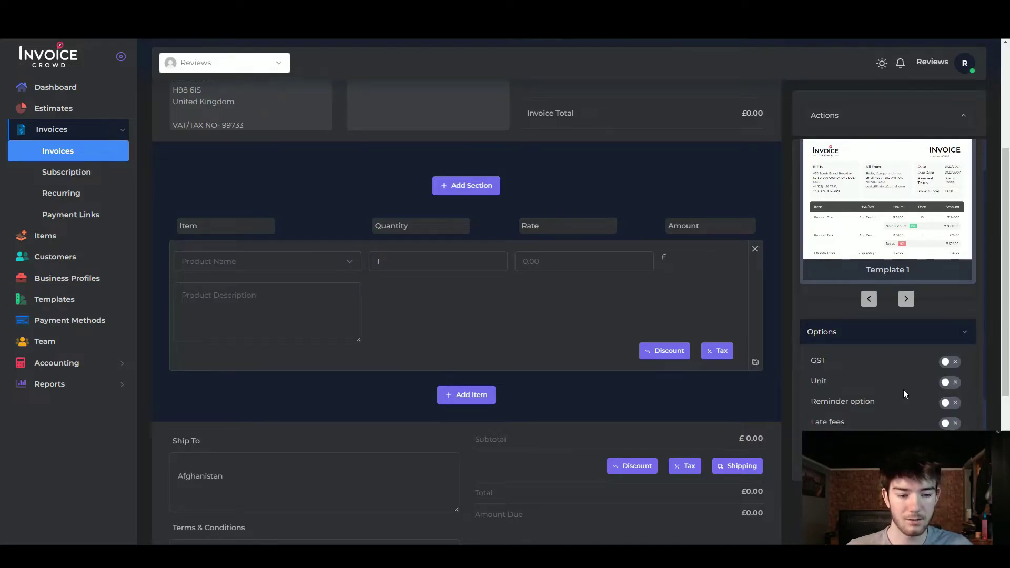
Examine the invoice form's accounting and partial payment settings
click(940, 341)
click(924, 394)
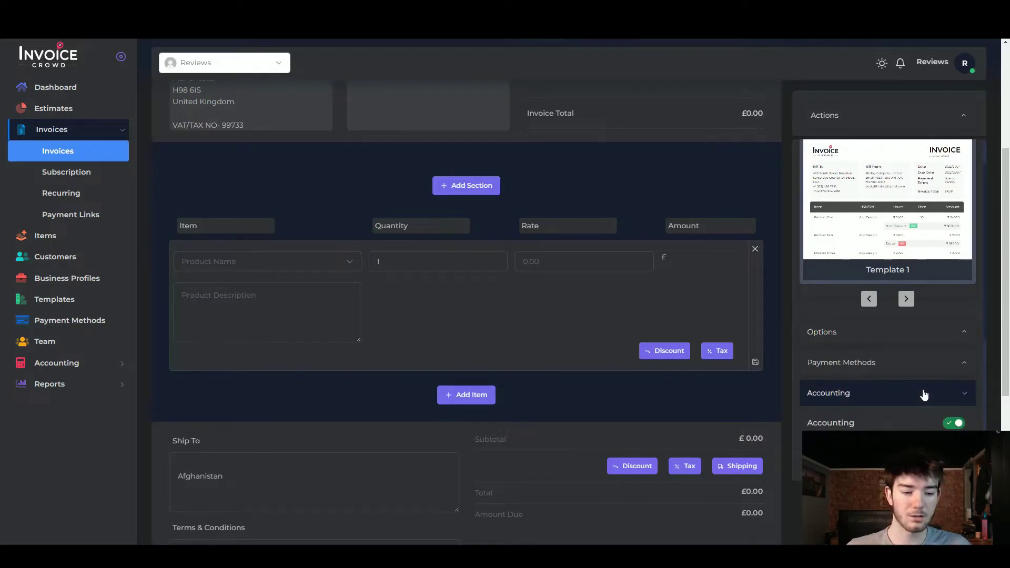
click(924, 394)
click(915, 419)
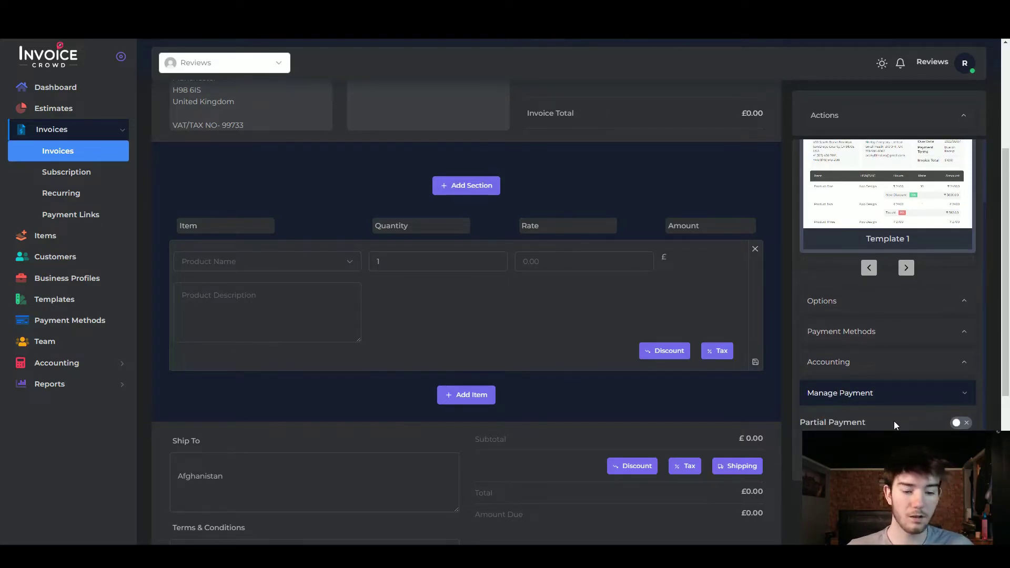
click(941, 394)
scroll(96, 176, up, 4)
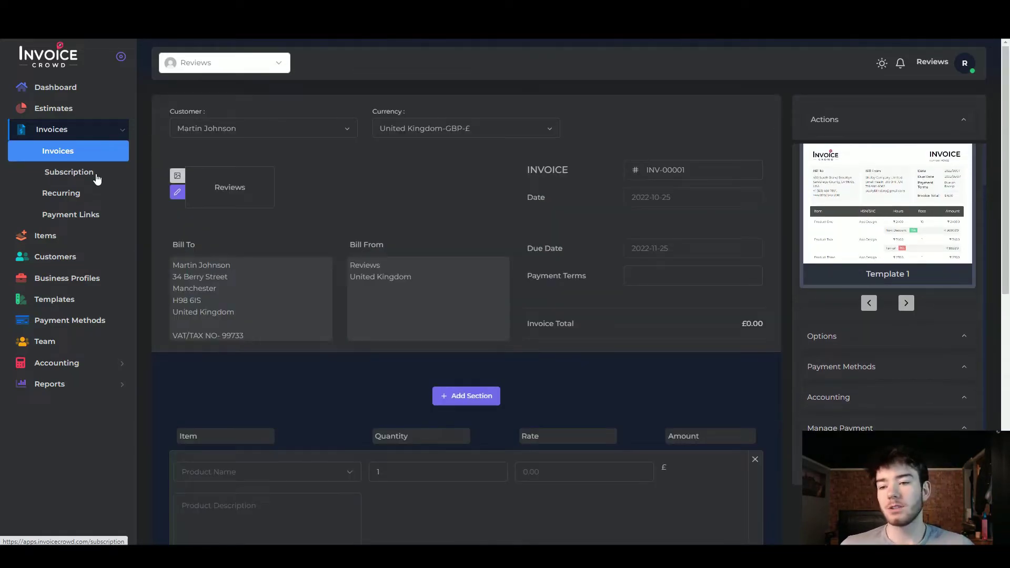
Review the subscription invoices, recurring invoices and payment links lists
click(95, 179)
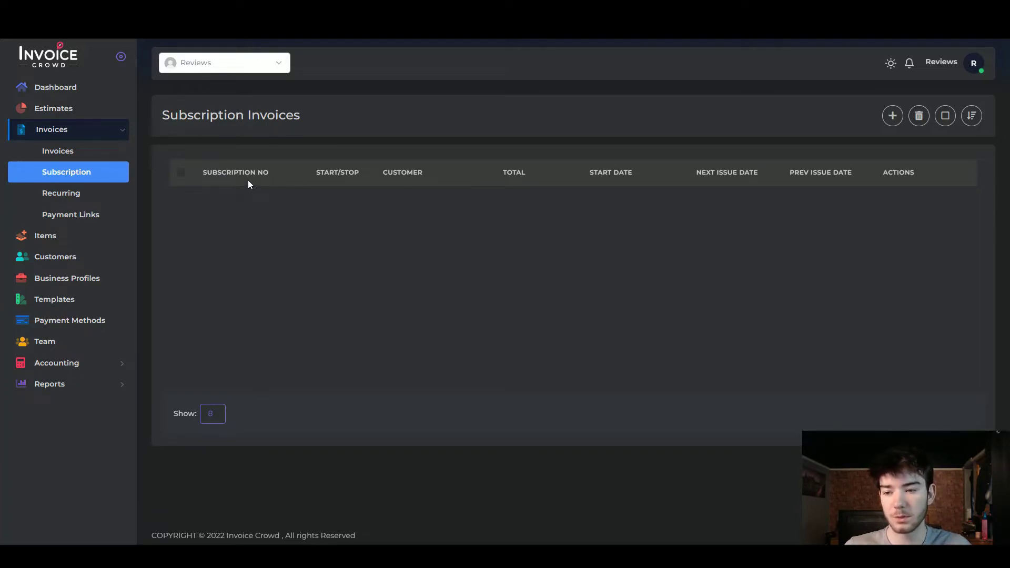
click(97, 194)
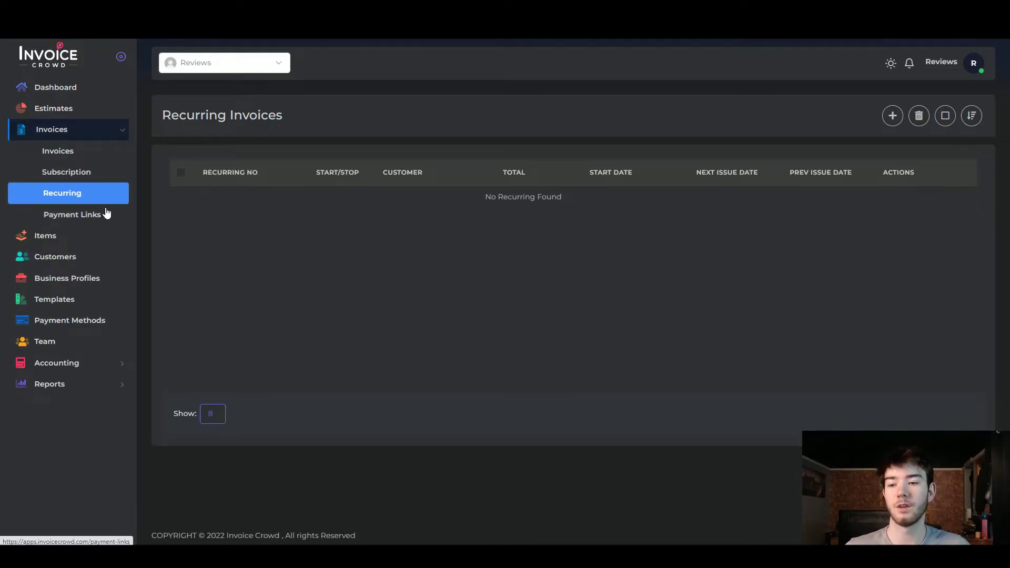
click(102, 214)
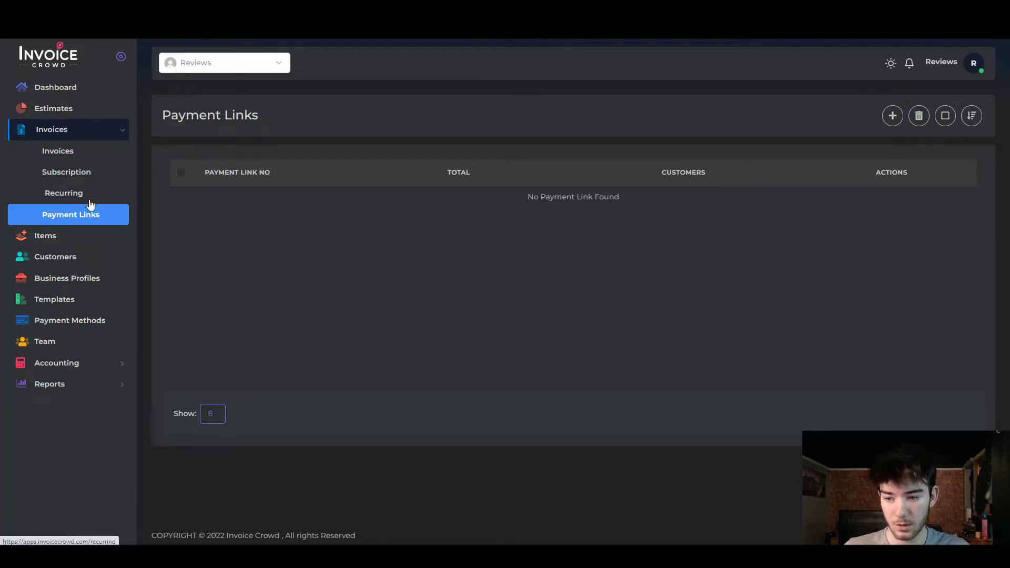
Start a new item, filling its name with a person's full name and its description with "Phone Case"
click(73, 237)
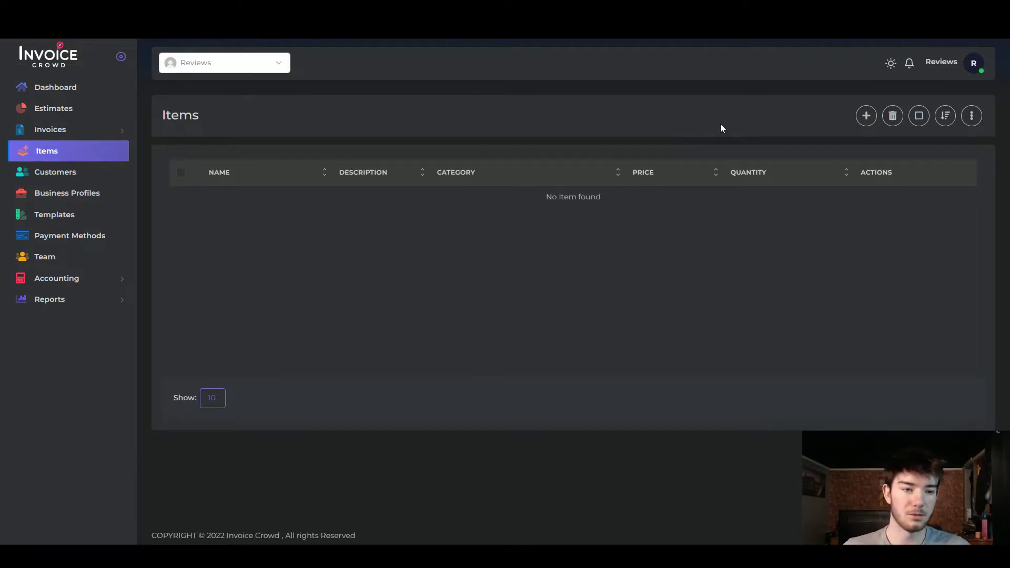
click(865, 116)
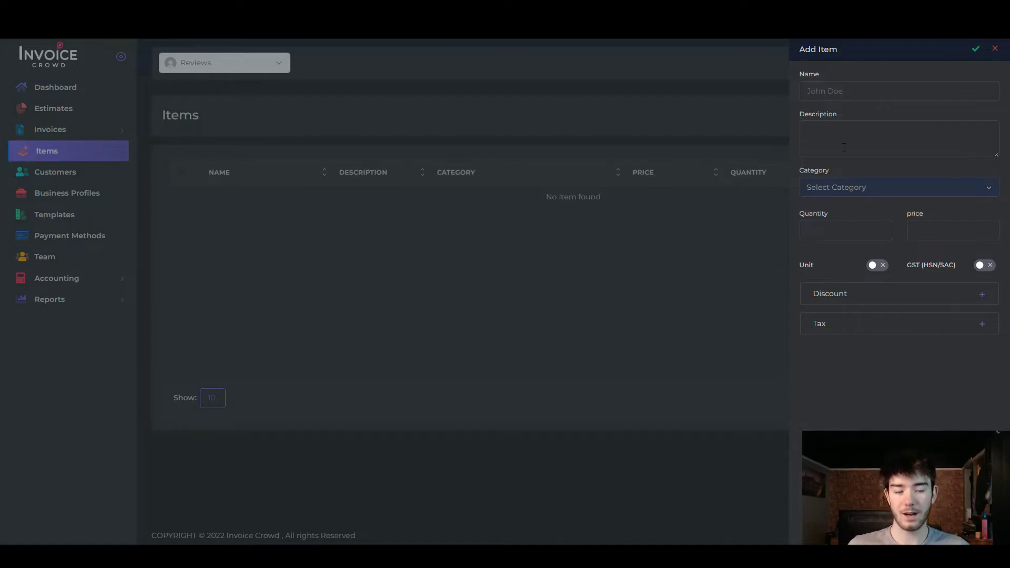
click(854, 87)
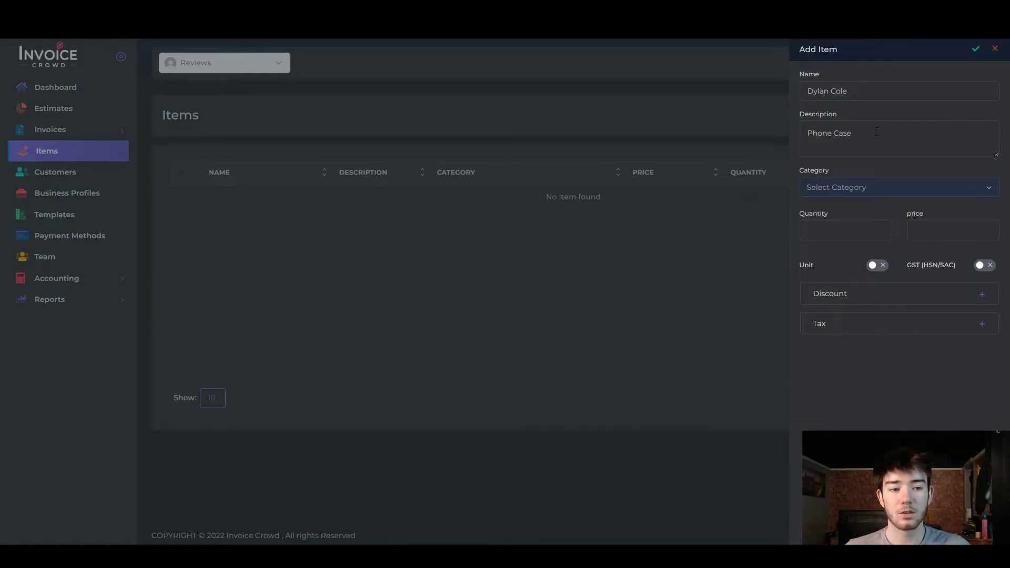
Create a new category named "Phone Case" for the item
click(893, 190)
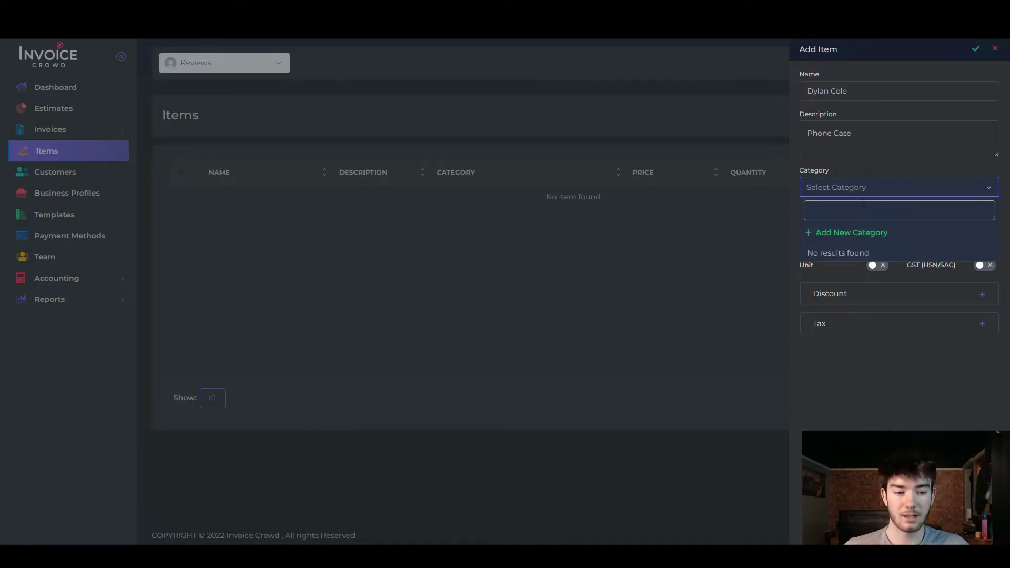
click(857, 232)
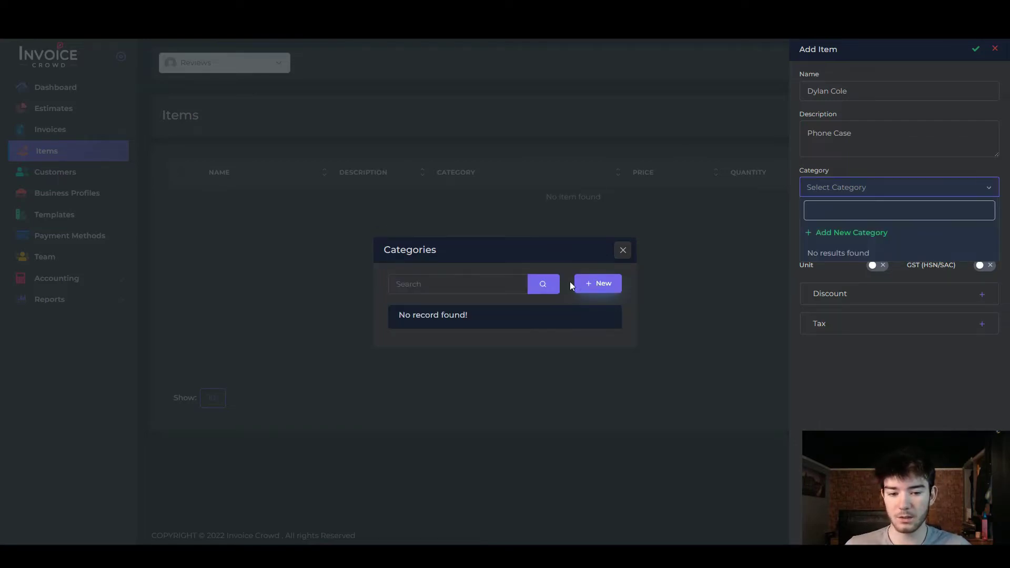
click(600, 285)
click(488, 302)
text(Phone Case)
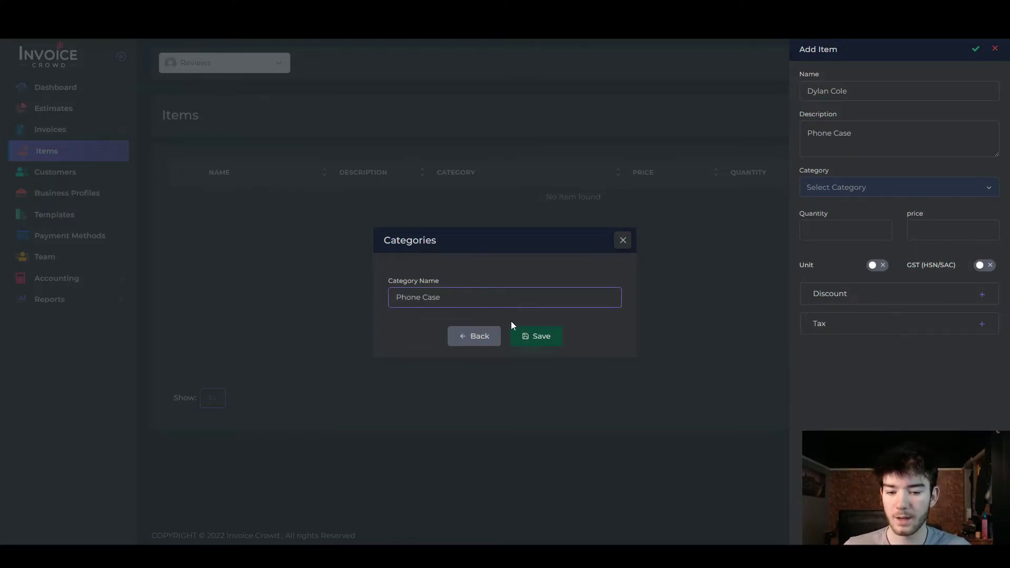
click(533, 337)
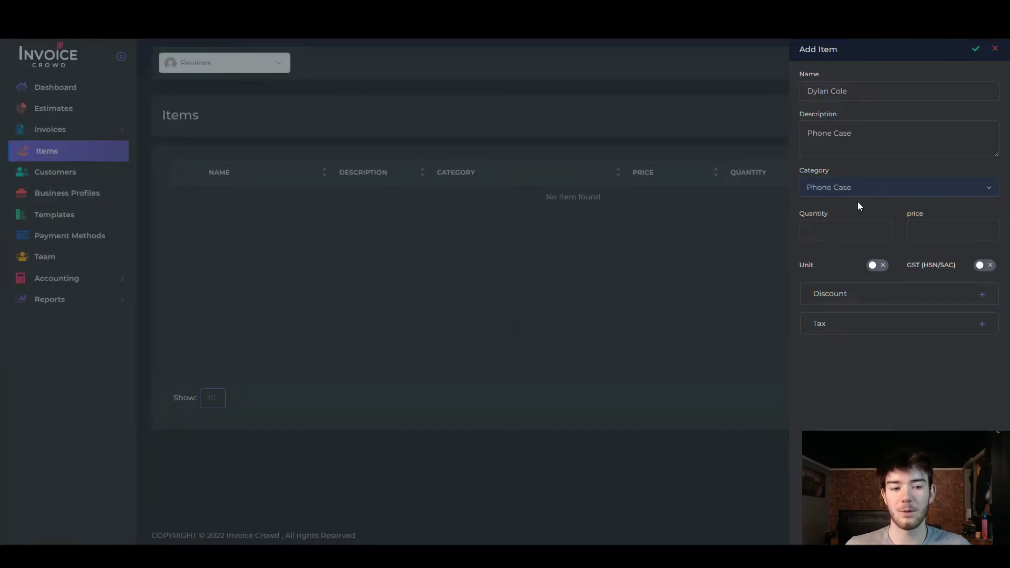
Set the item's quantity to 10000 and price to 5, and save the item
click(843, 229)
text(10000)
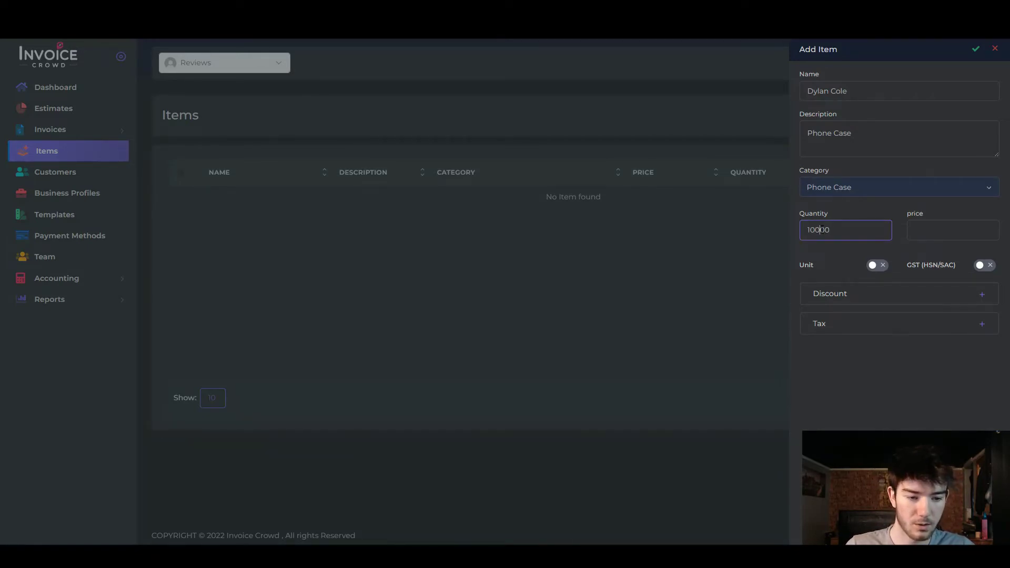
key(Left)
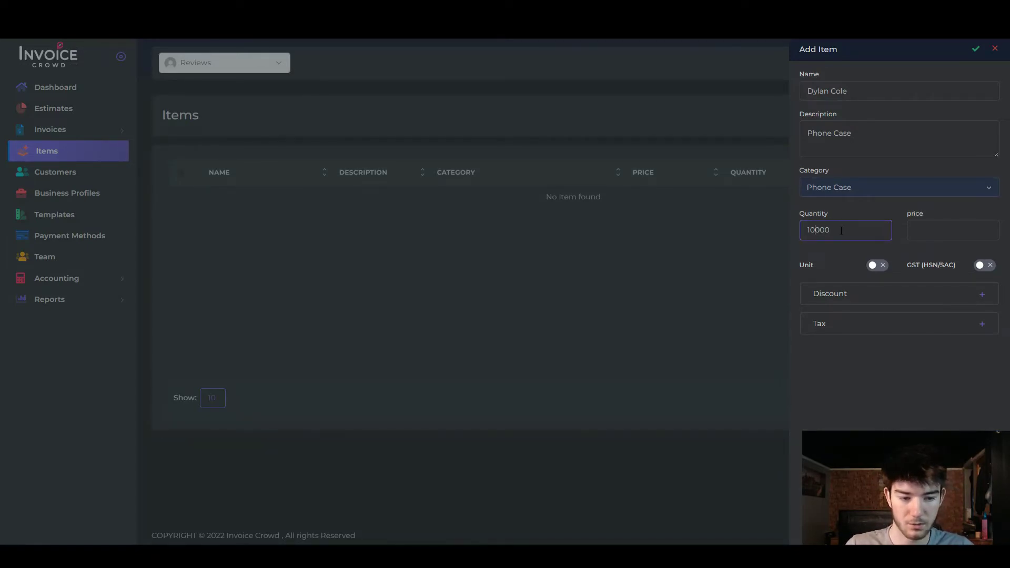
click(931, 230)
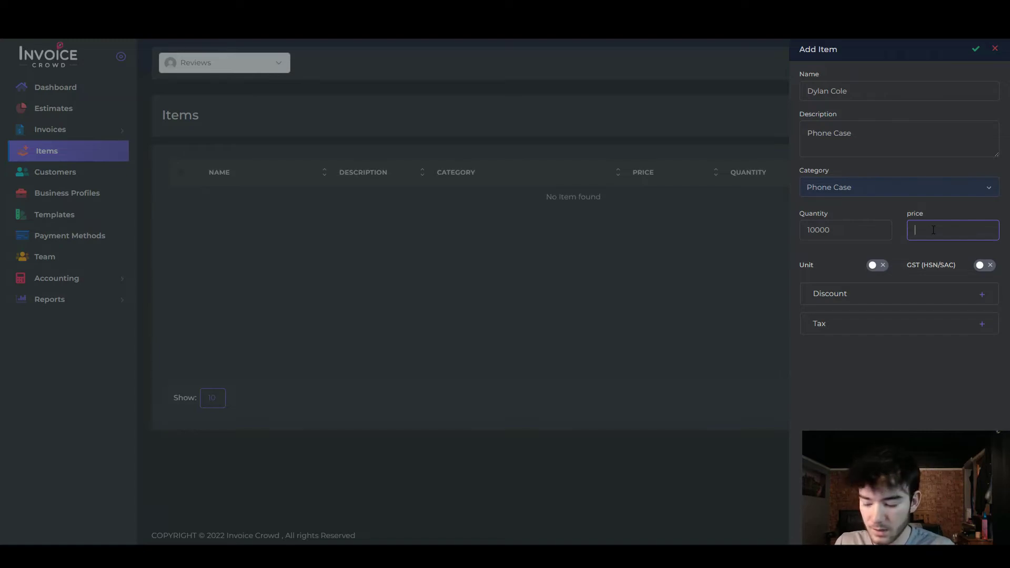
text(5)
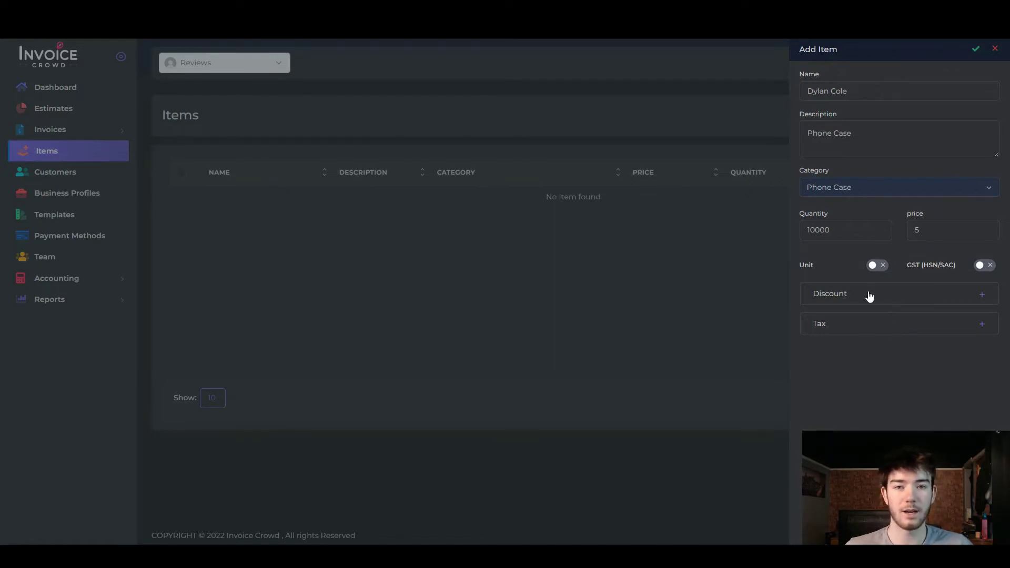
click(977, 51)
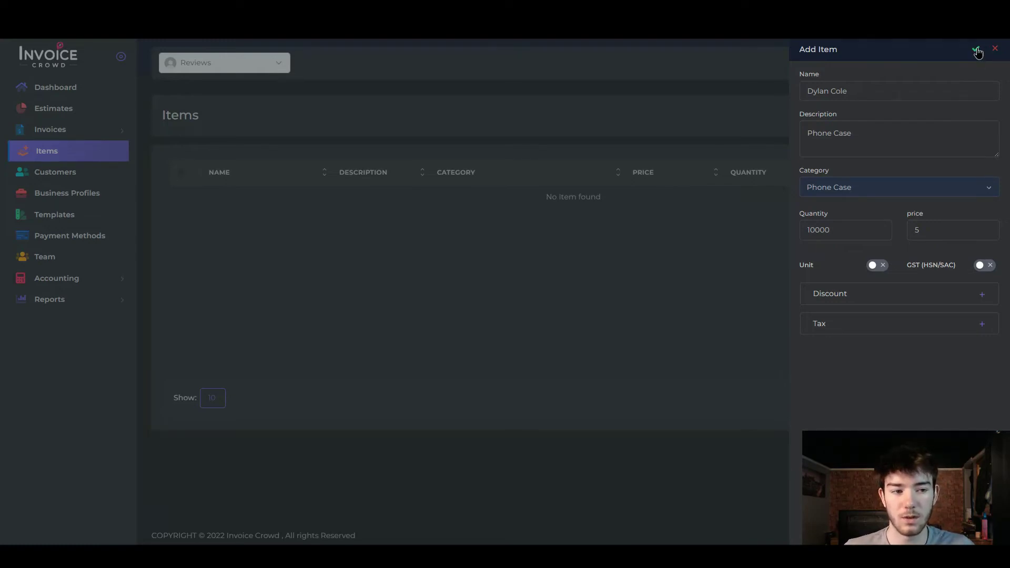
click(521, 341)
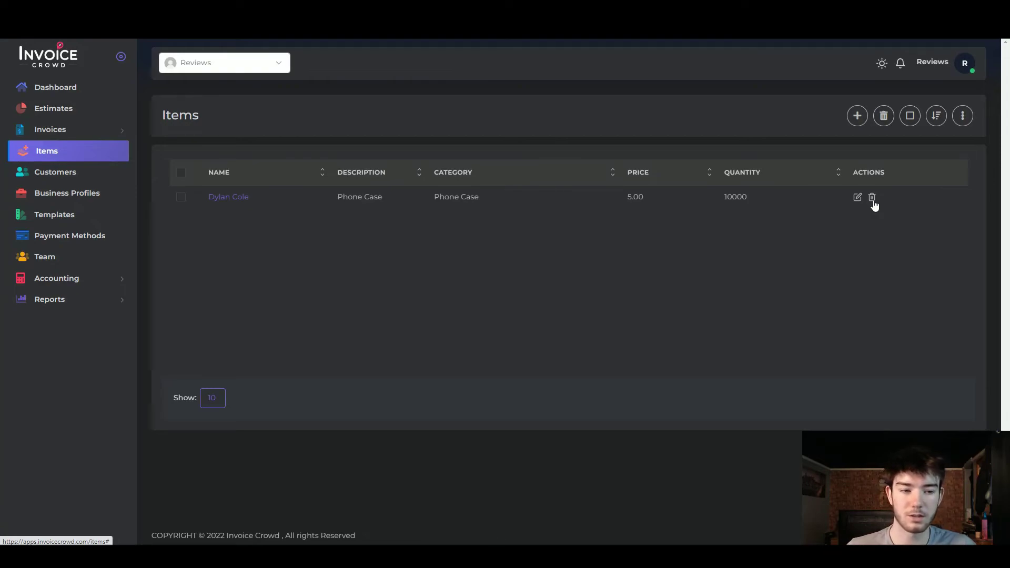
Open the customer list
click(92, 173)
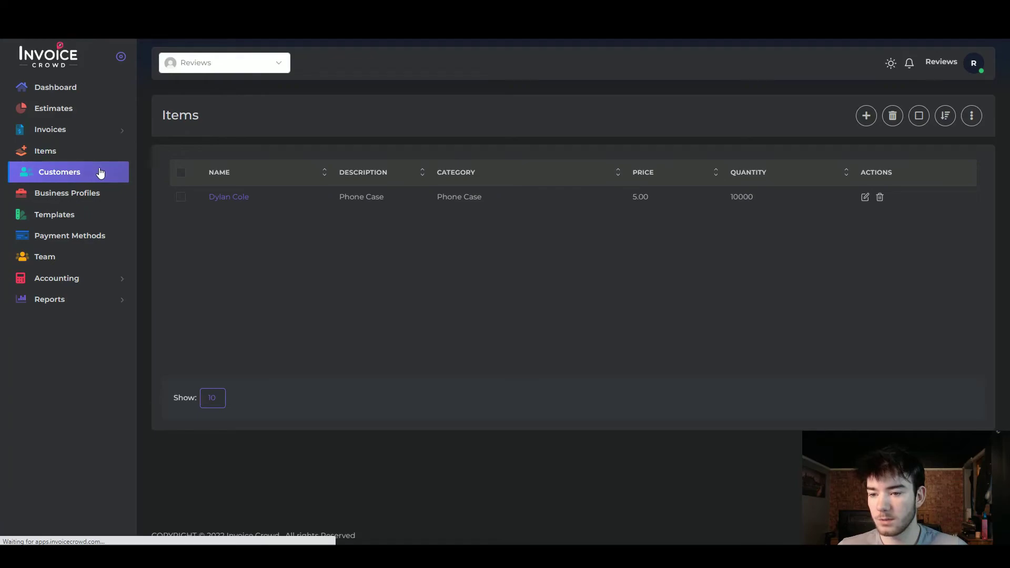